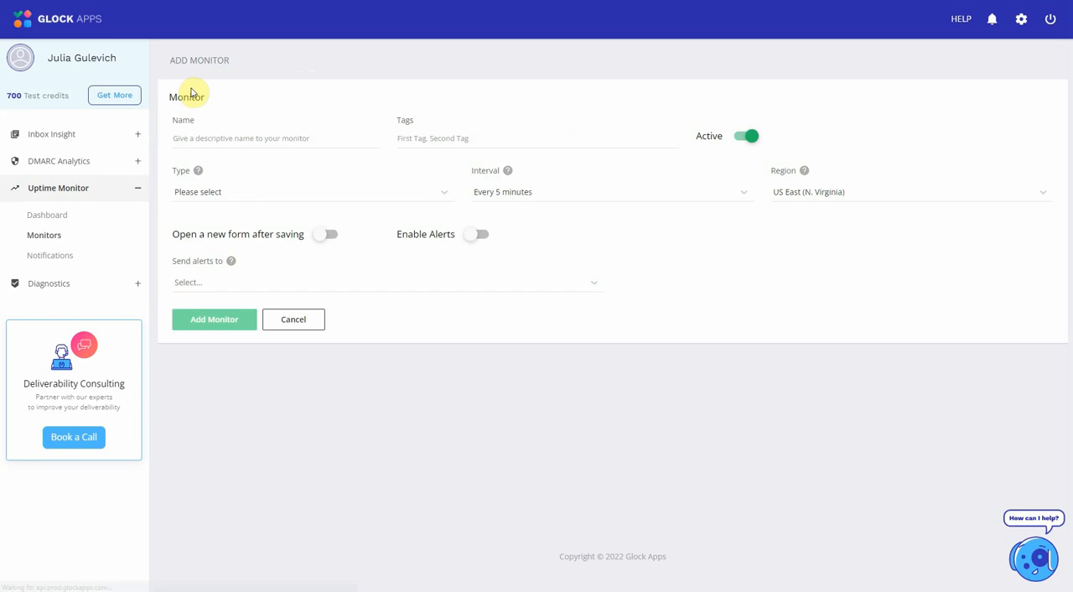
- Name the new monitor SPF, choose SPF as its type and set its interval to every 45 minutes
click(260, 138)
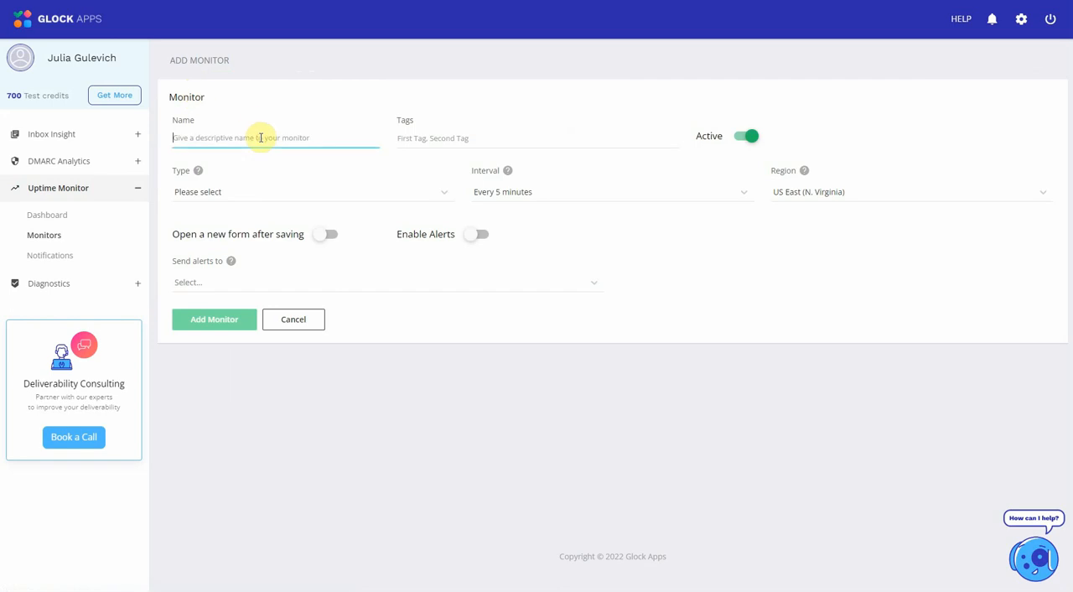
text(SPF)
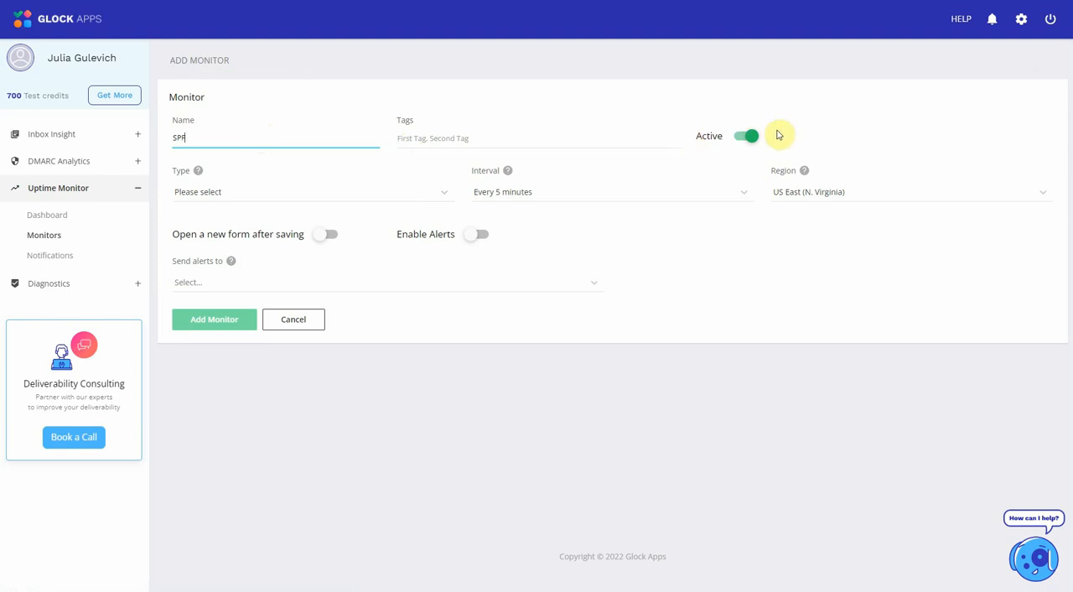
click(441, 200)
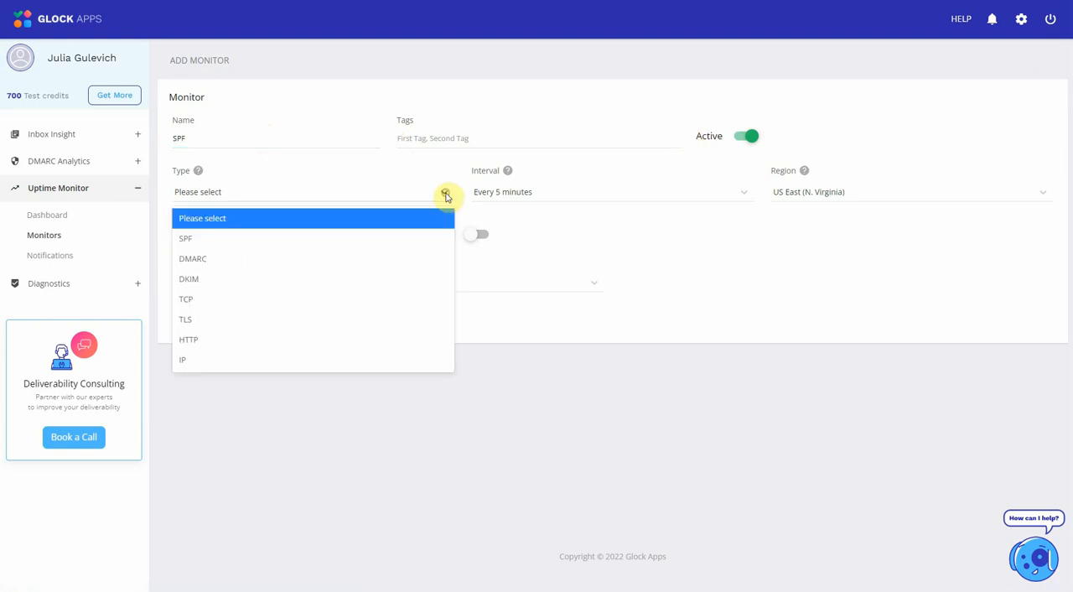
click(190, 240)
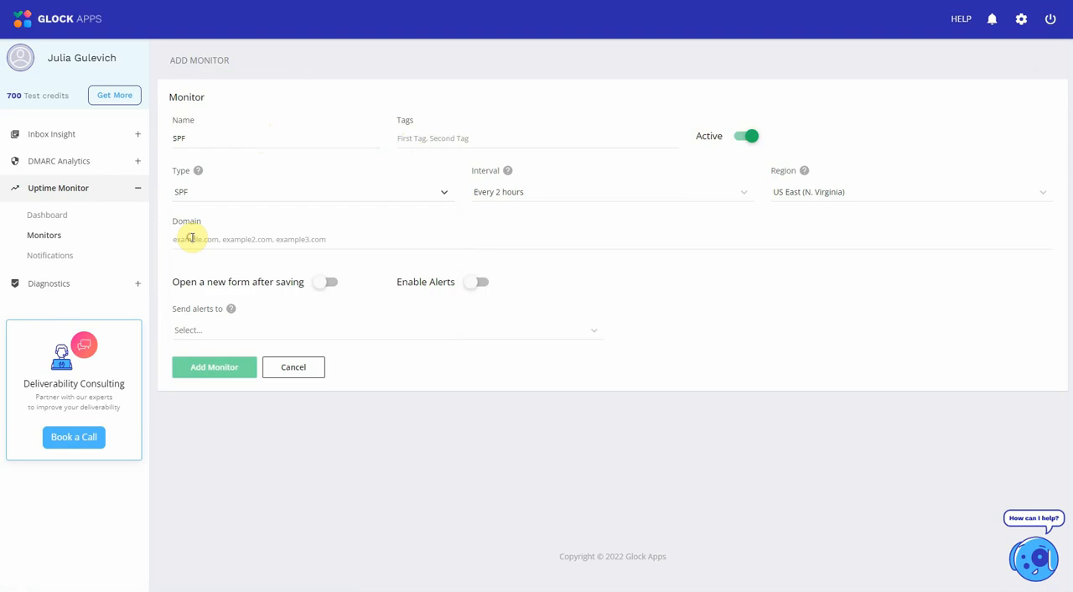
click(746, 195)
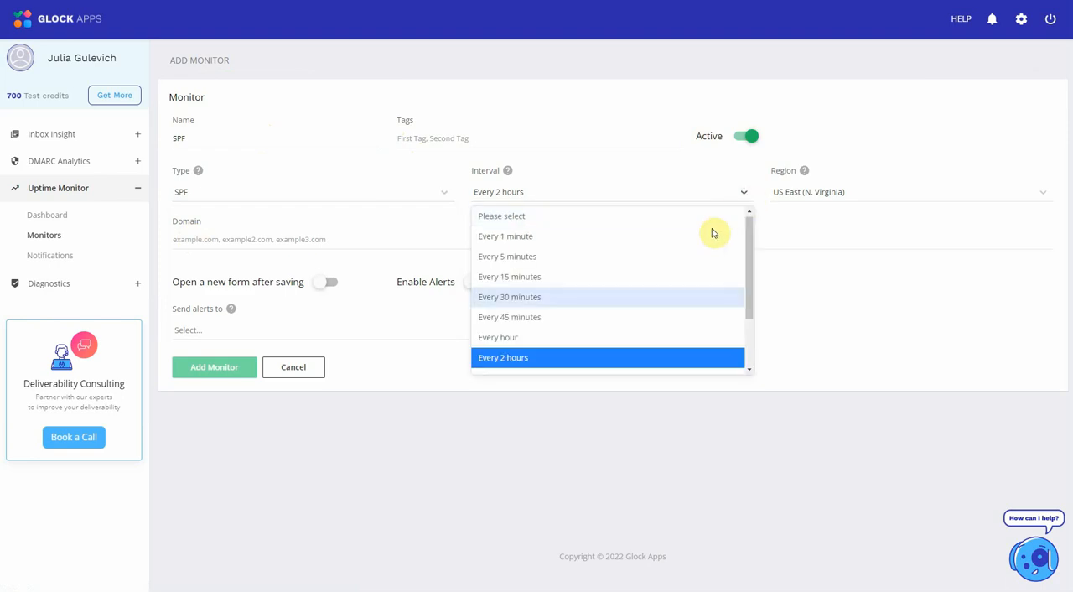
click(578, 318)
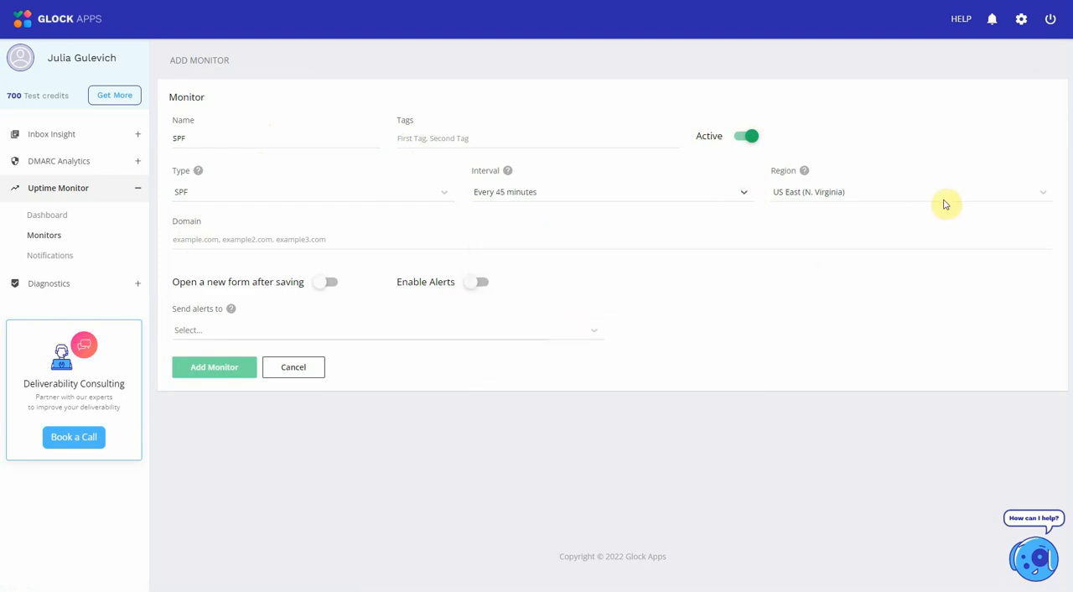
- Check the region choices for the SPF monitor and enter glockapps.com as its domain
click(1043, 192)
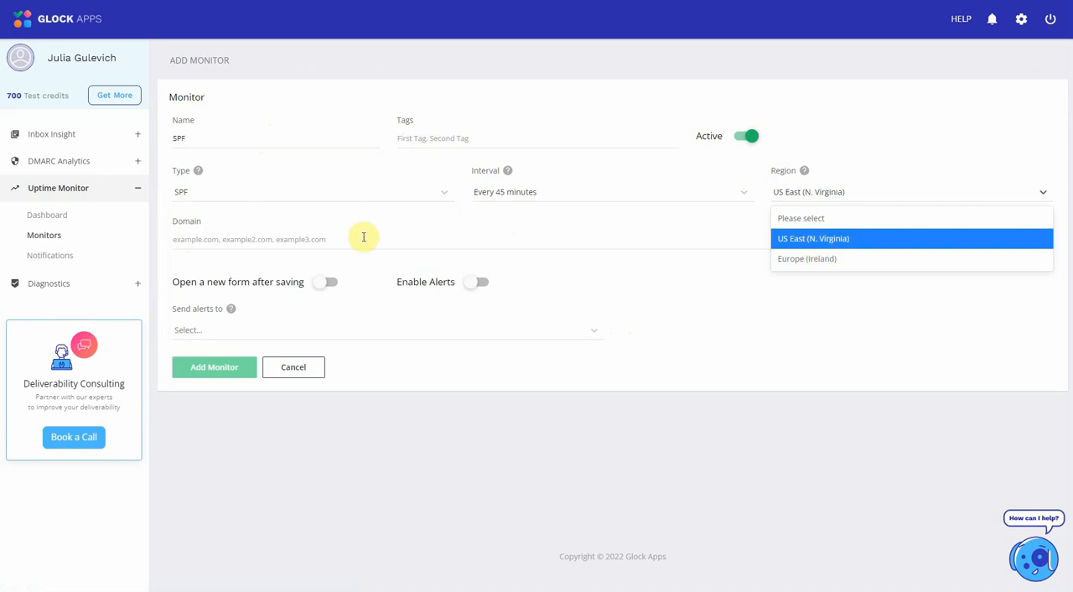
click(239, 239)
text(gloc)
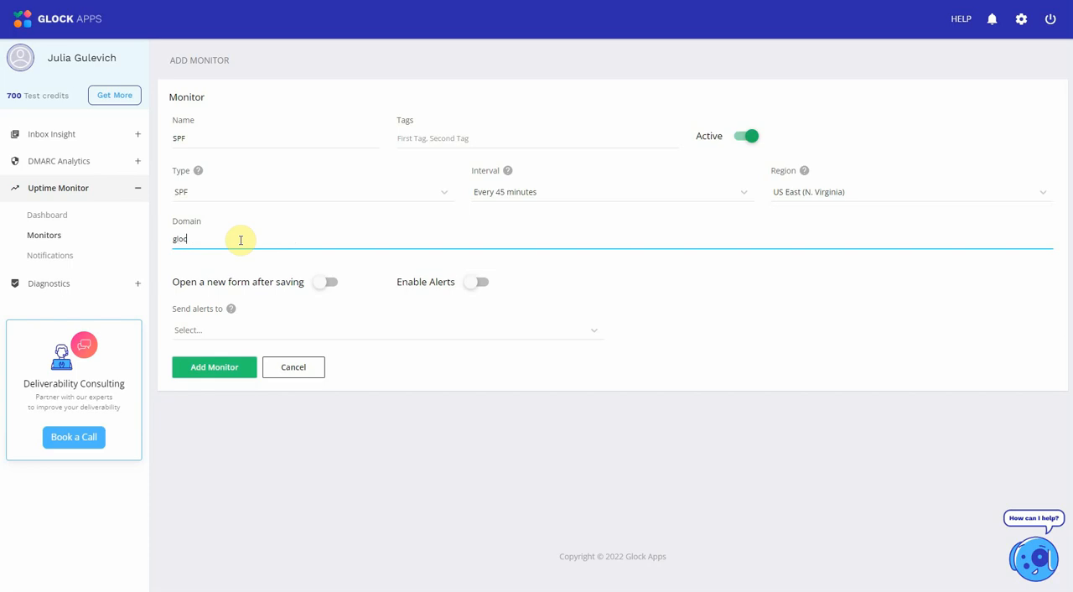
text(kapps.com)
- Enable alerts sent to the Default notification for the SPF monitor and add the monitor
click(481, 285)
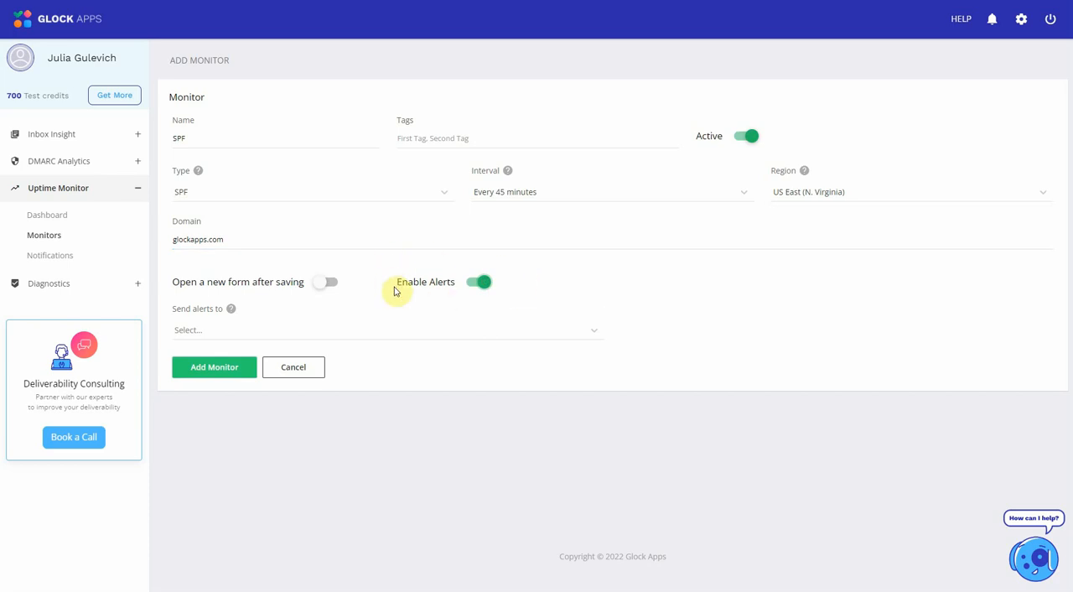
click(595, 332)
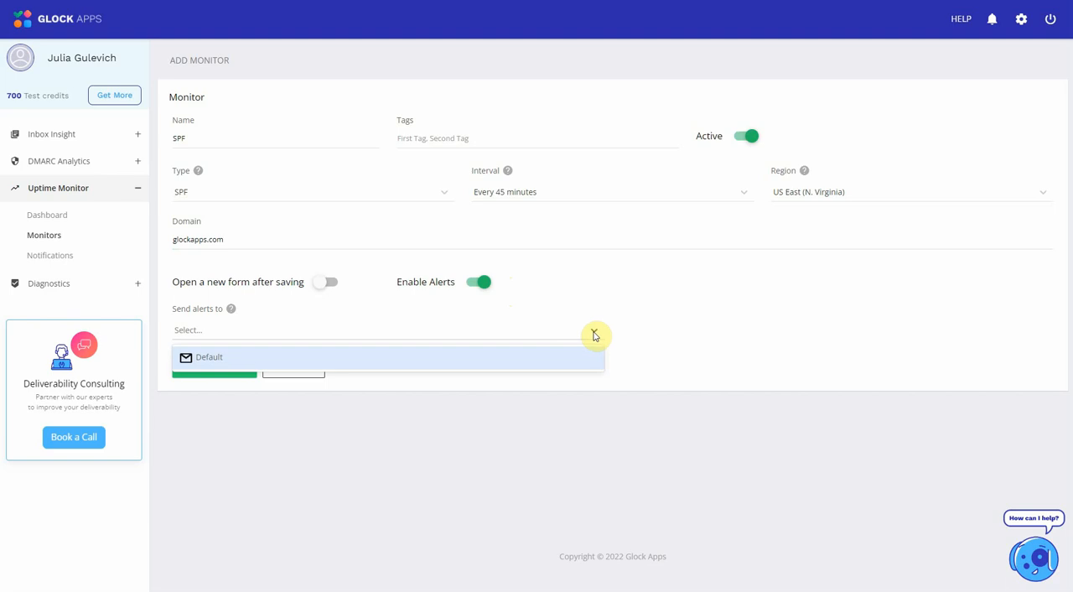
click(360, 364)
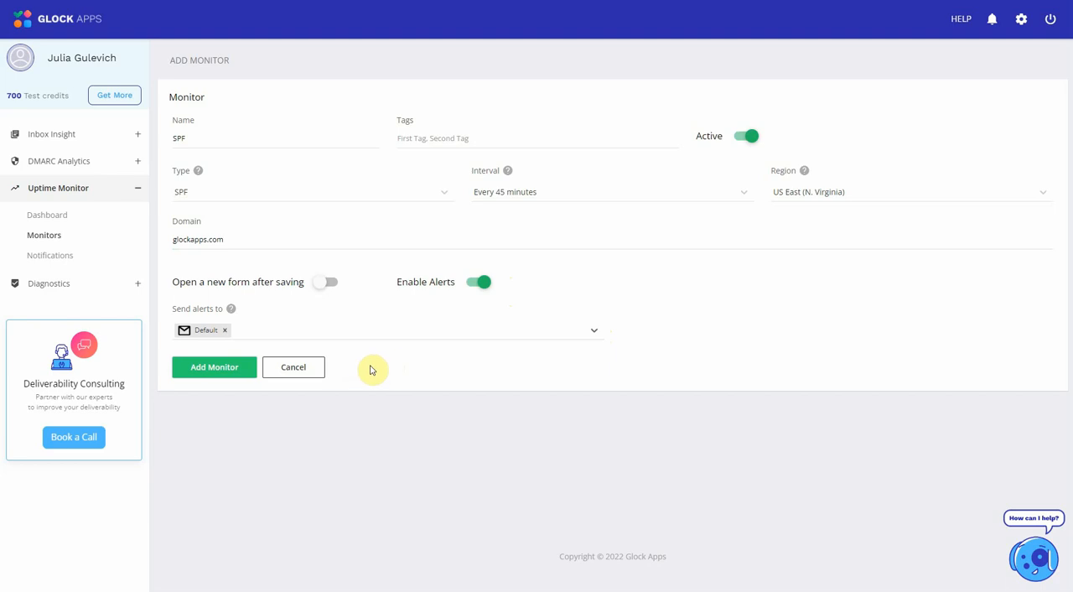
click(226, 372)
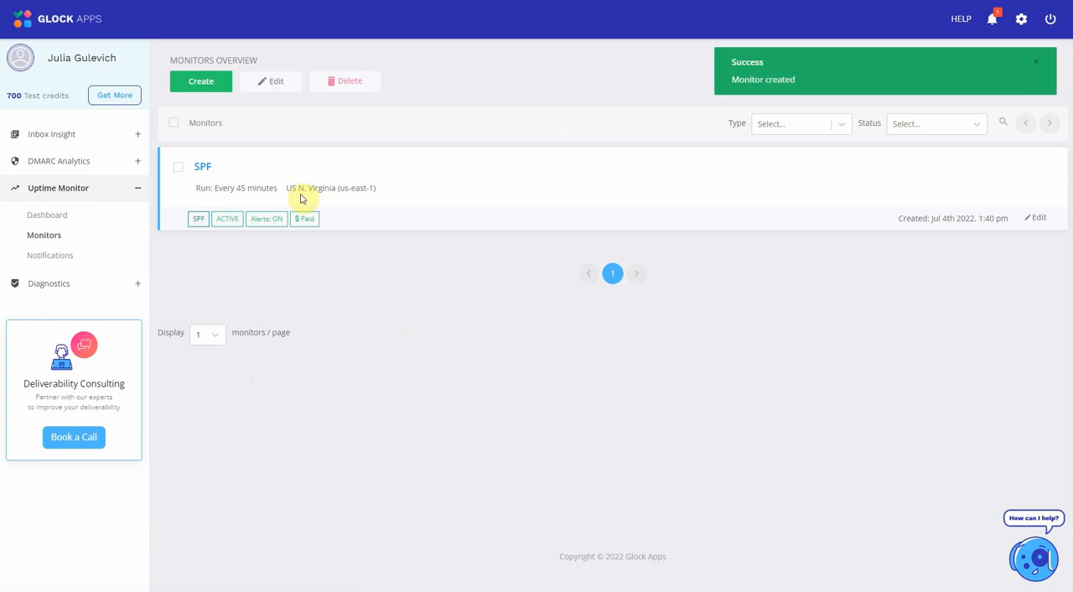
- Create a new monitor named DKIM with the type DKIM and an interval of every hour
click(209, 88)
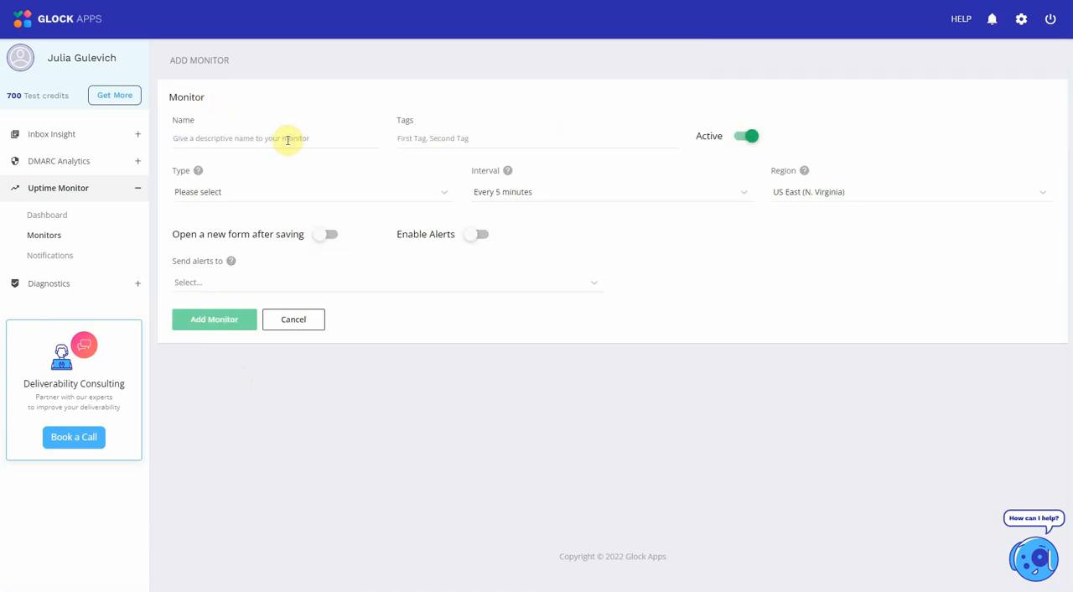
click(288, 139)
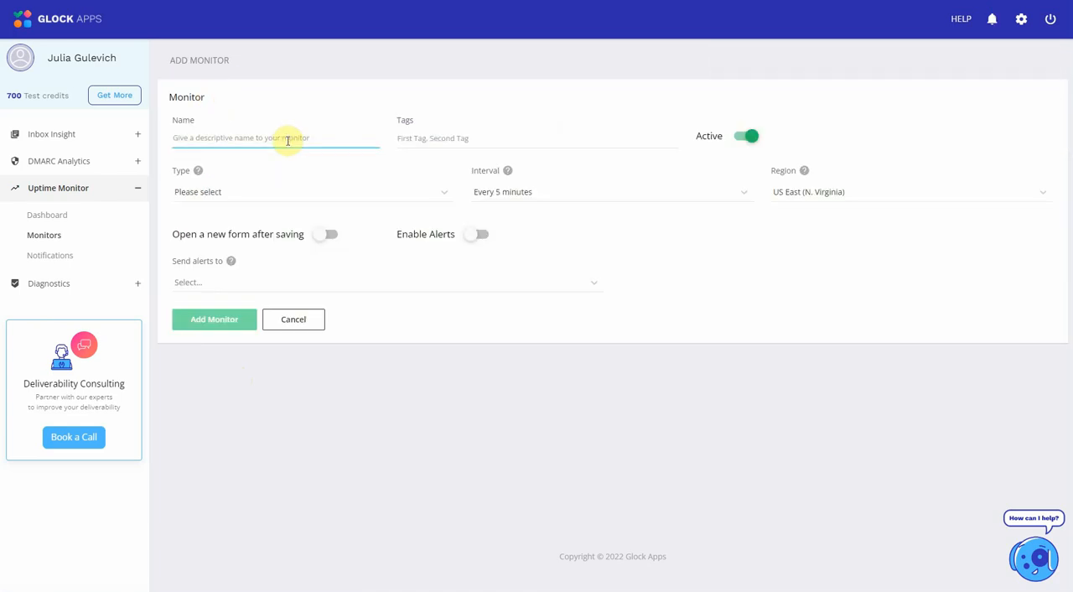
text(DKIM)
click(443, 194)
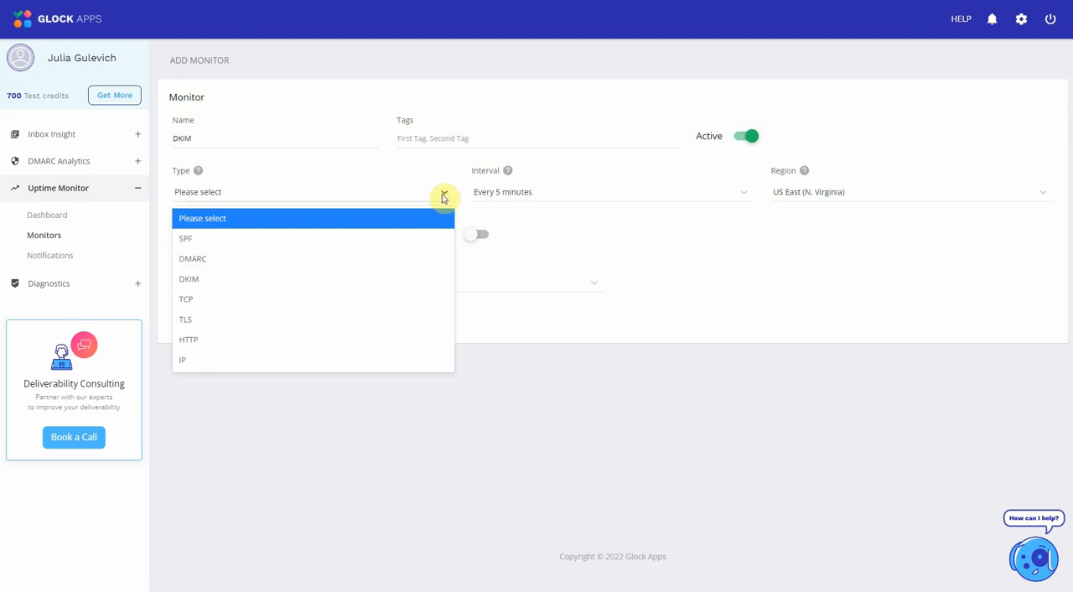
click(247, 278)
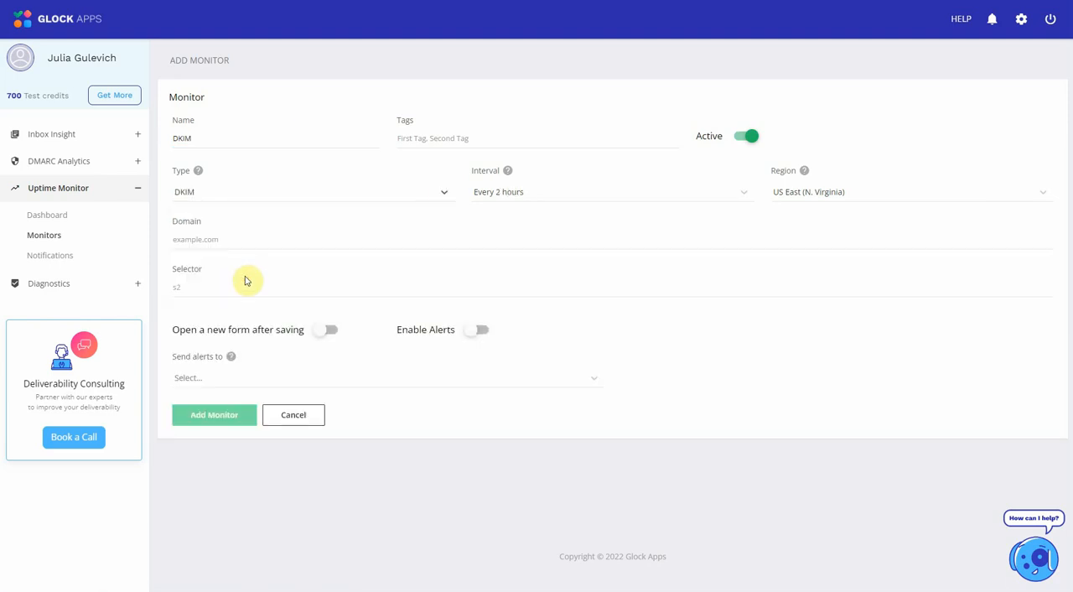
click(688, 193)
click(532, 339)
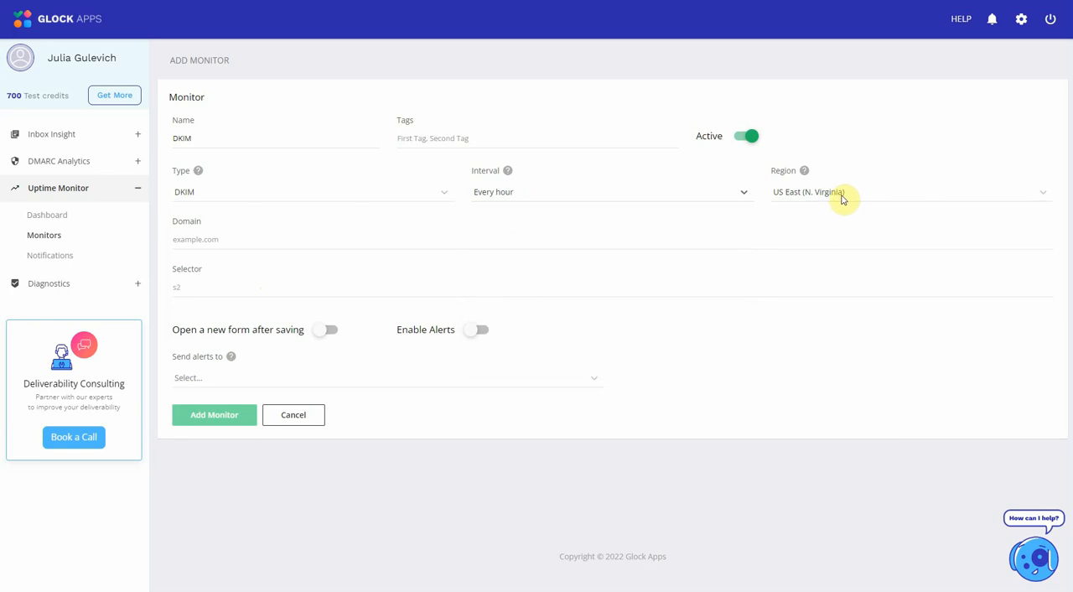
- Enter glockapps.com as the DKIM monitor's domain and s1 as its selector
click(251, 242)
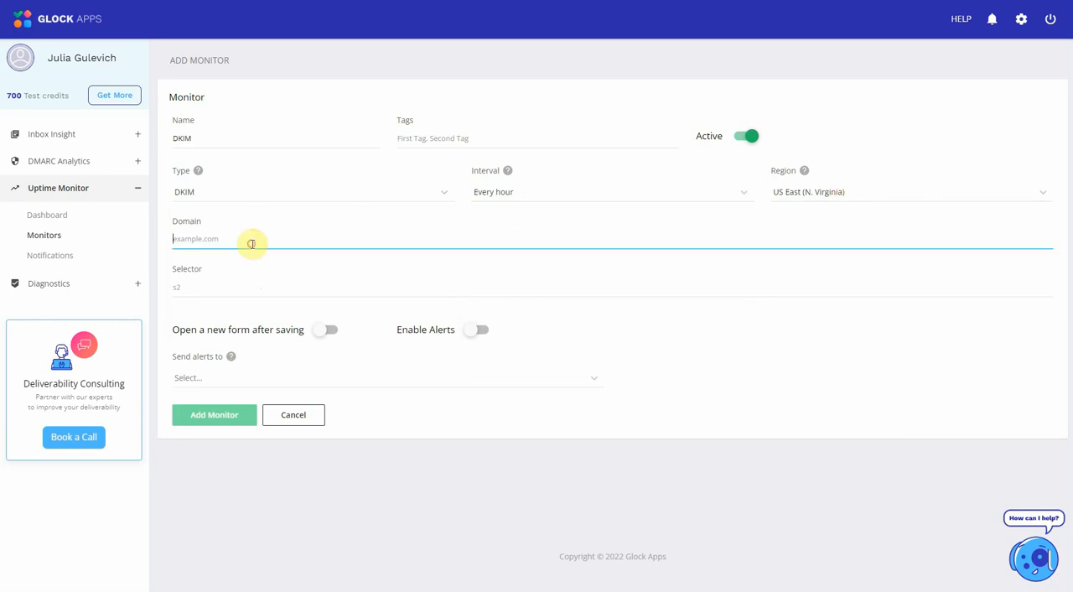
text(glockapps.com)
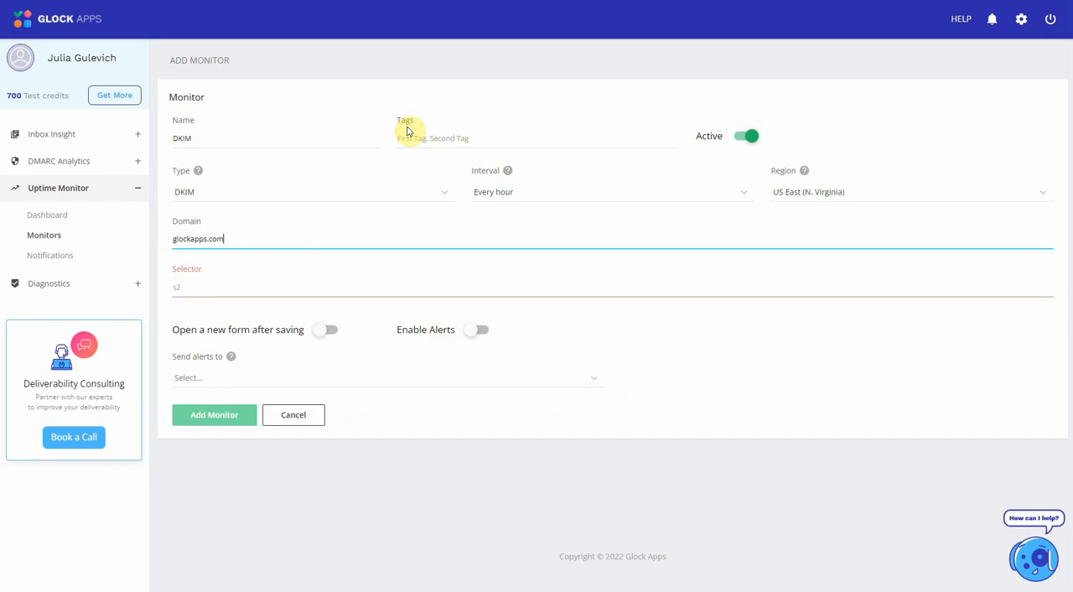
click(233, 287)
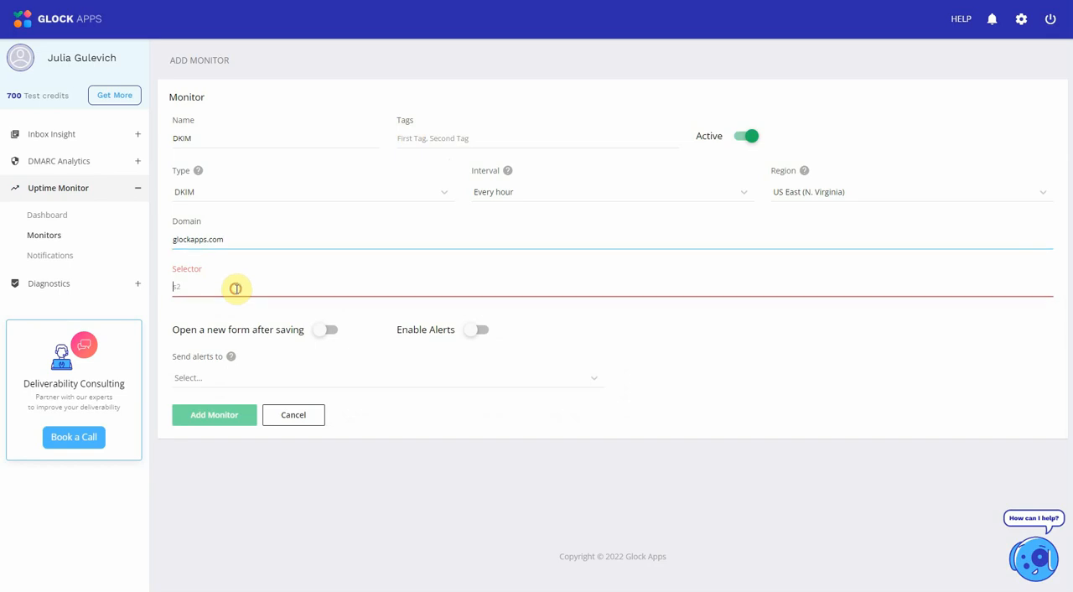
text(s)
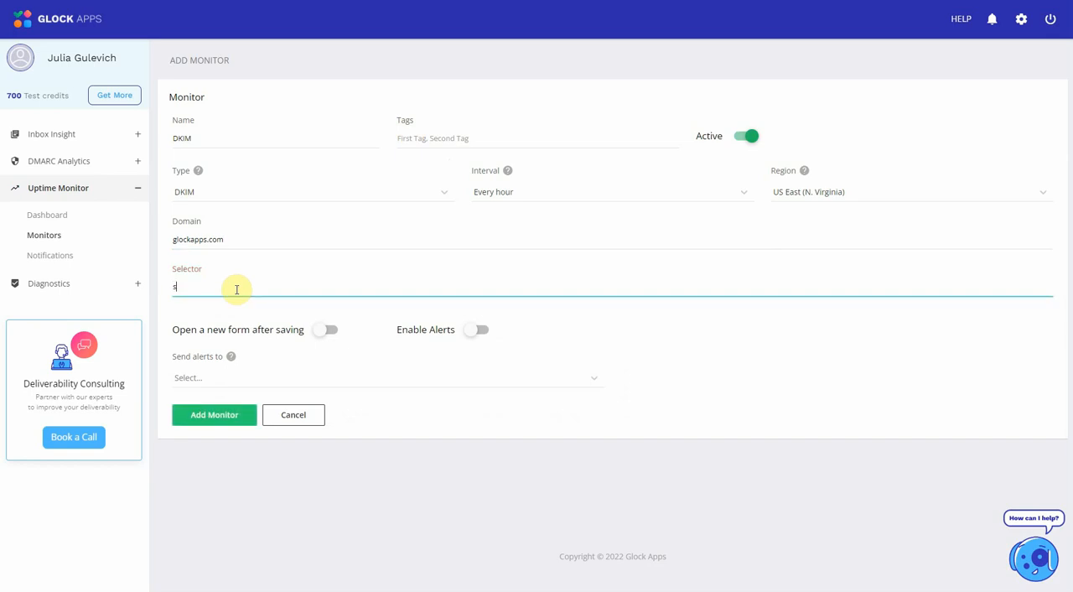
text(1)
- Turn on alerts to the Default notification for the DKIM monitor and save it
click(481, 331)
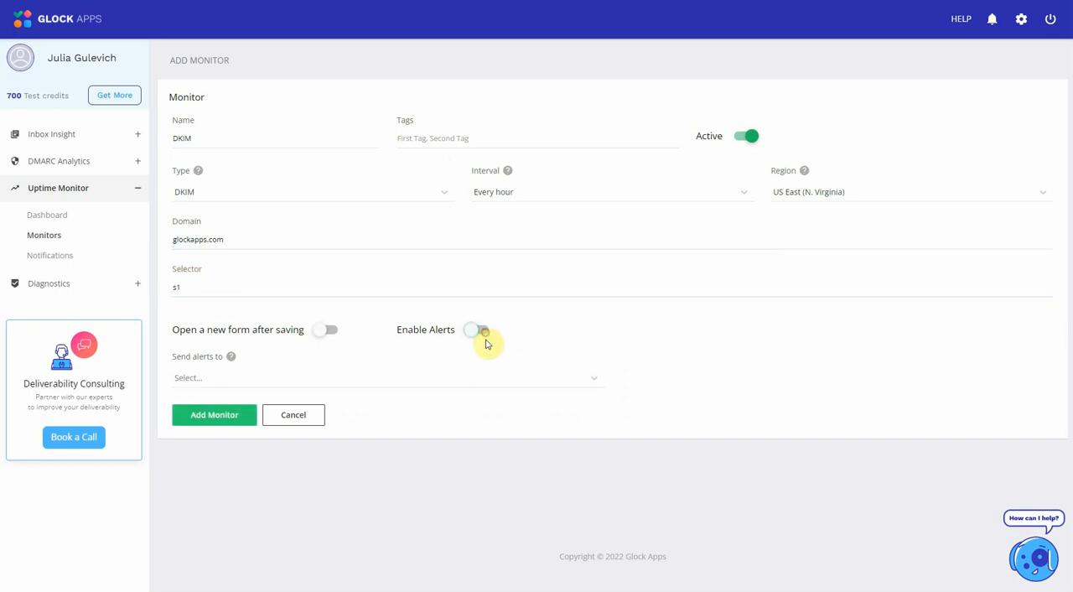
click(471, 379)
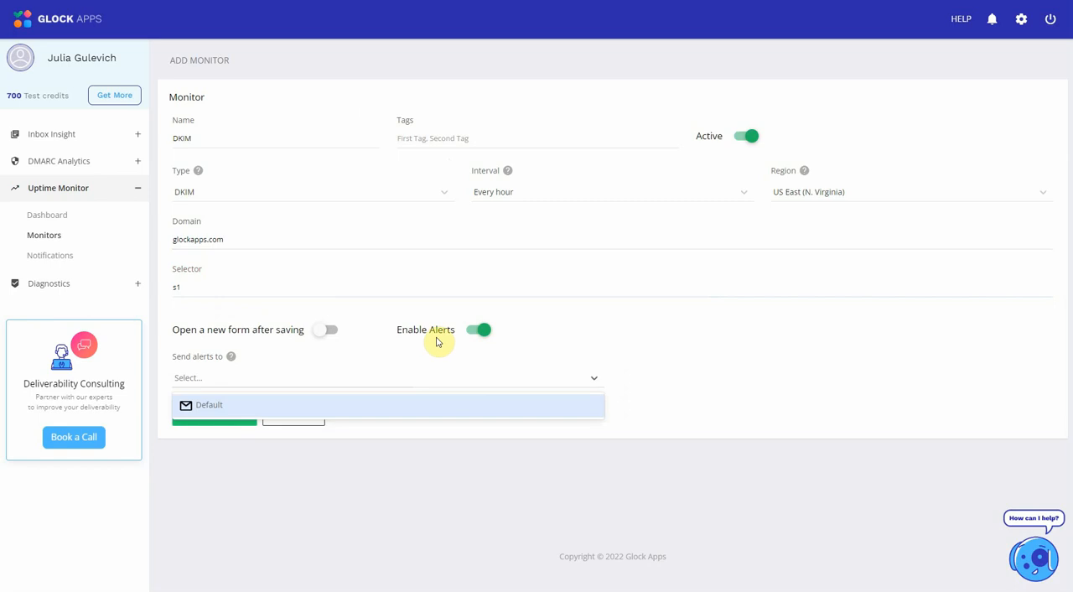
click(374, 406)
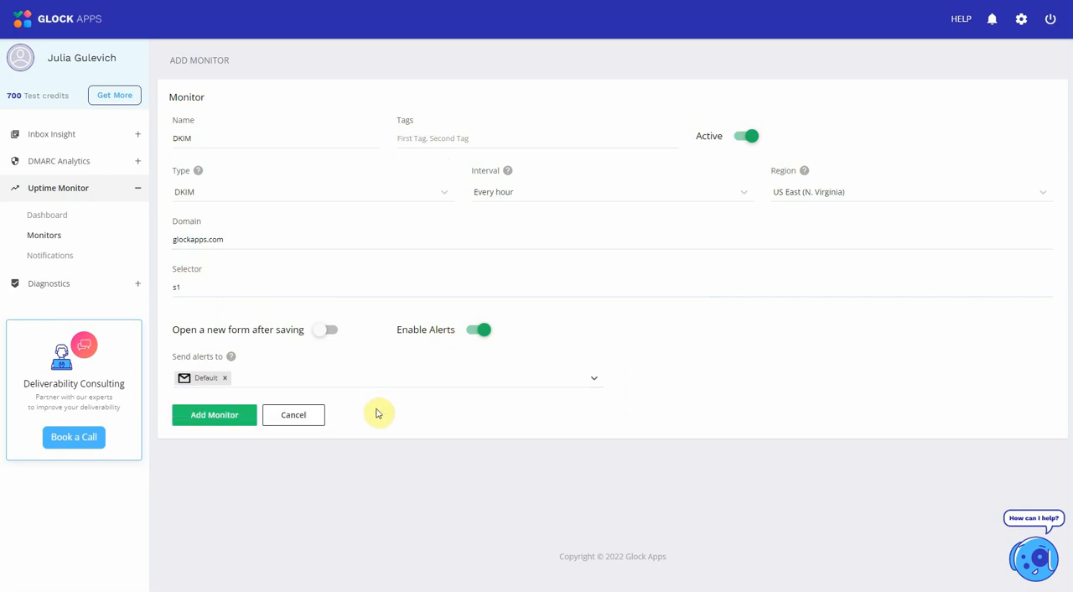
click(202, 422)
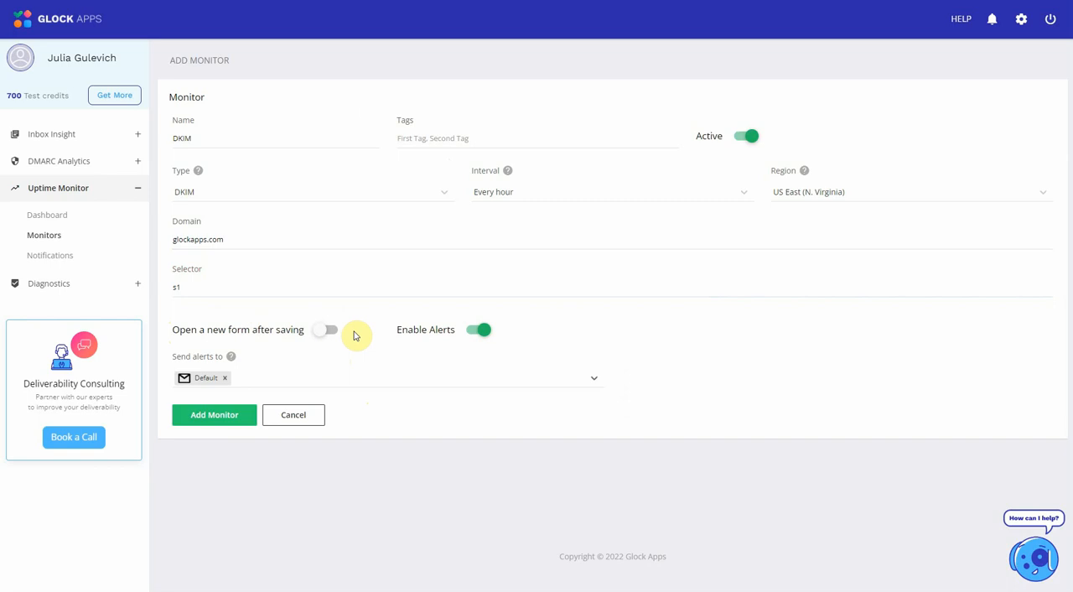
click(215, 414)
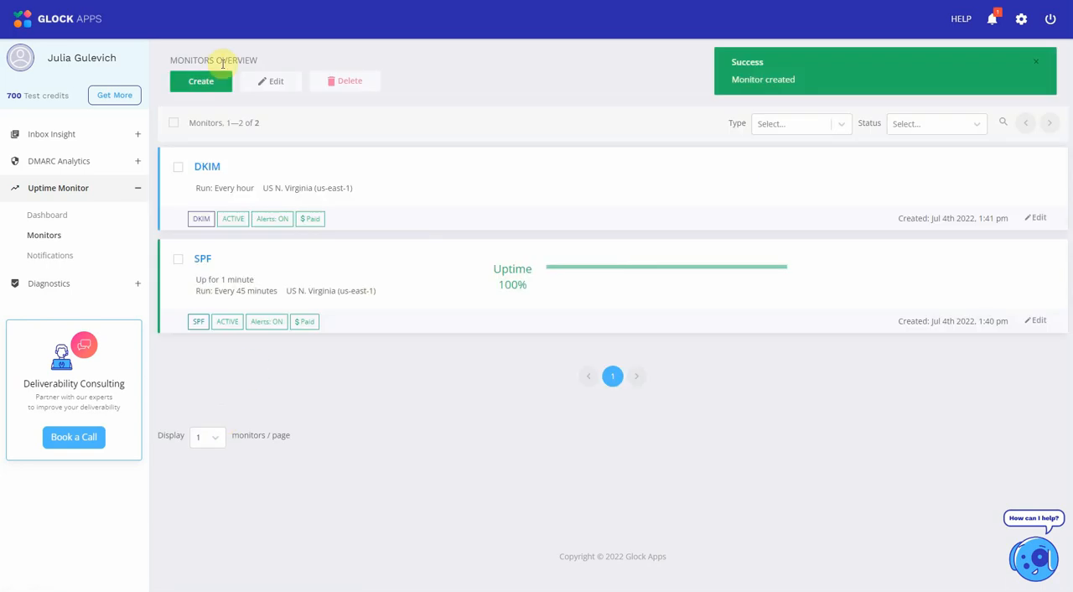
- Create a new monitor named IP with the type IP and an interval of every 6 hours
click(212, 87)
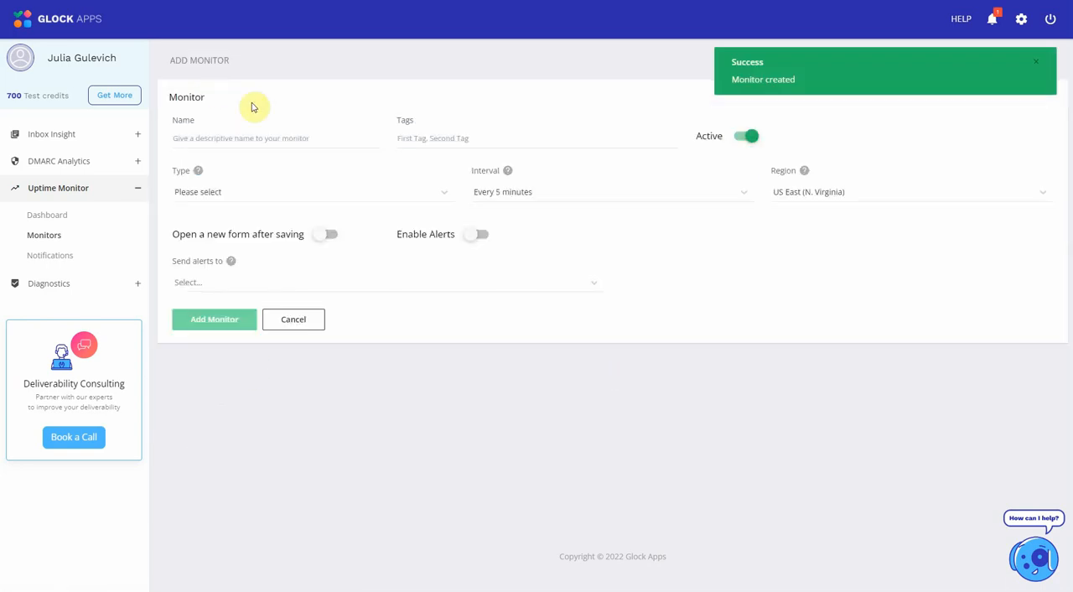
click(306, 138)
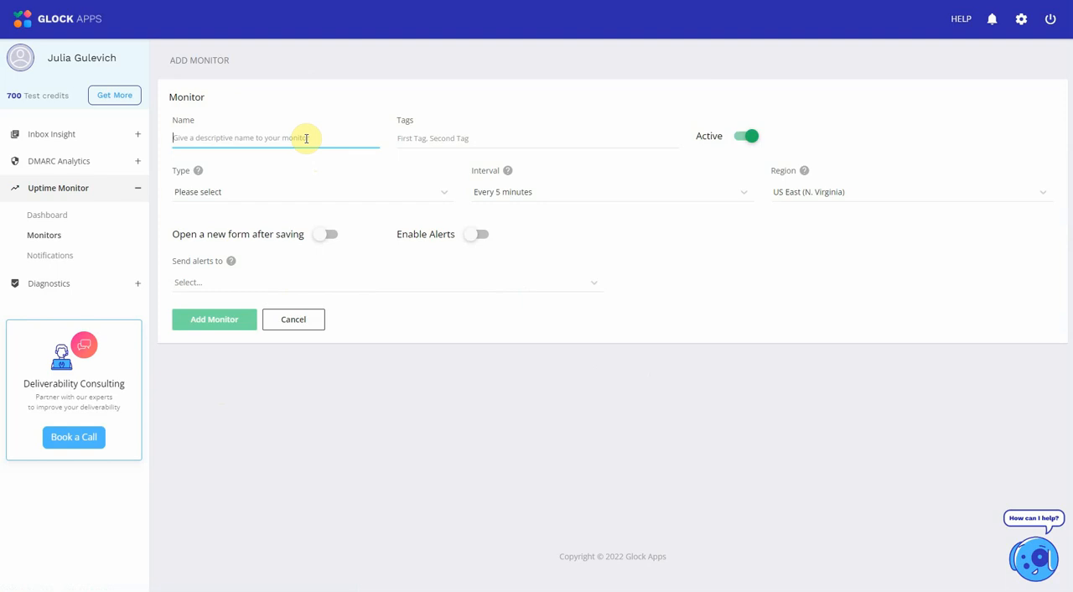
text(IP)
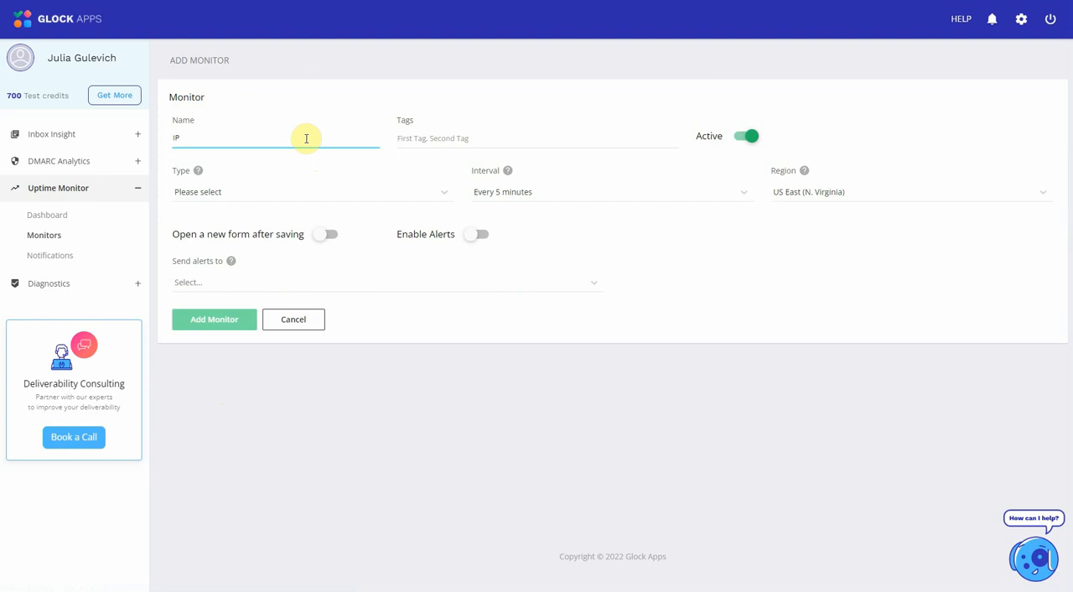
click(442, 195)
click(259, 362)
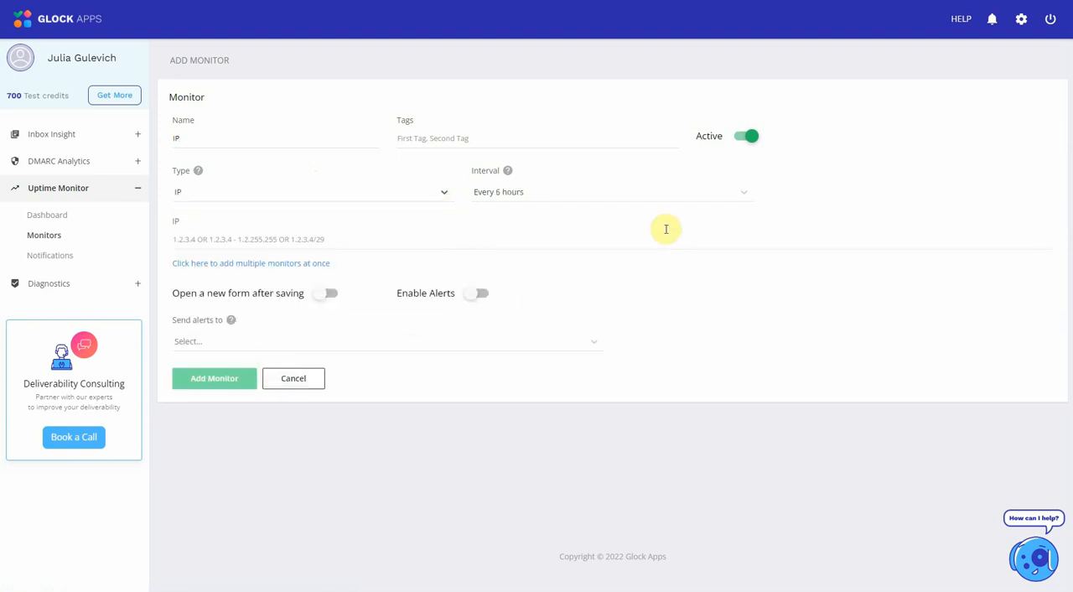
click(742, 195)
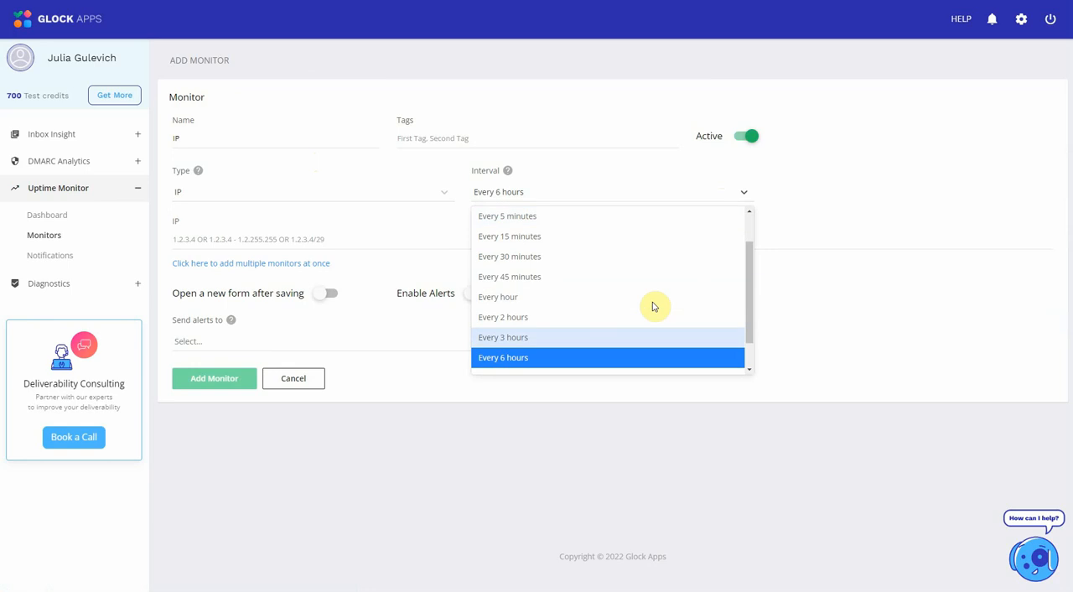
click(547, 359)
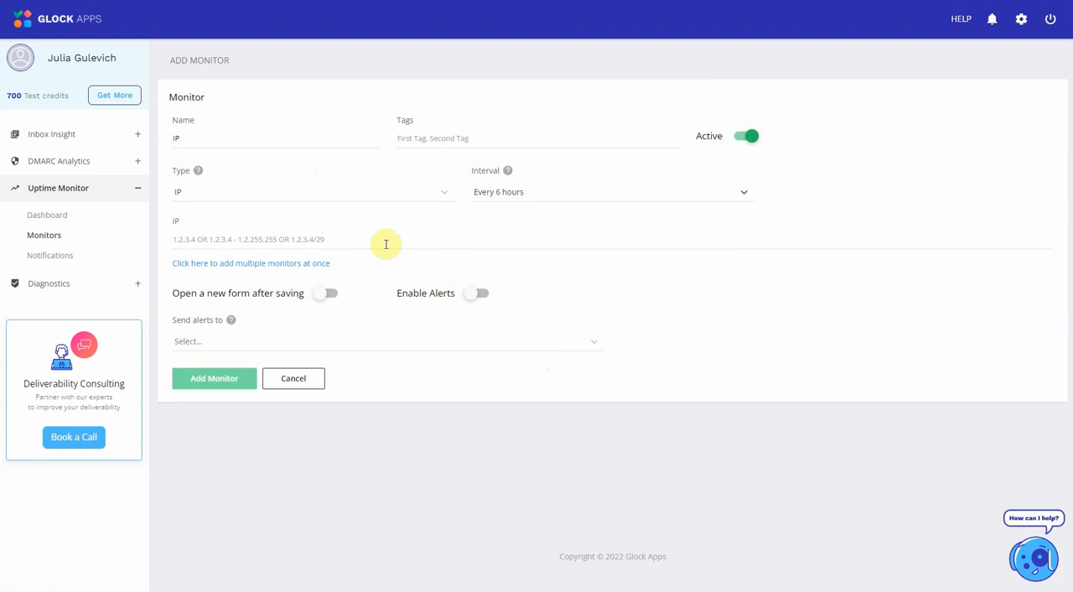
- Enter 209.85.208.177 as the IP monitor's address, enable alerts to the Default notification and save the monitor
click(352, 235)
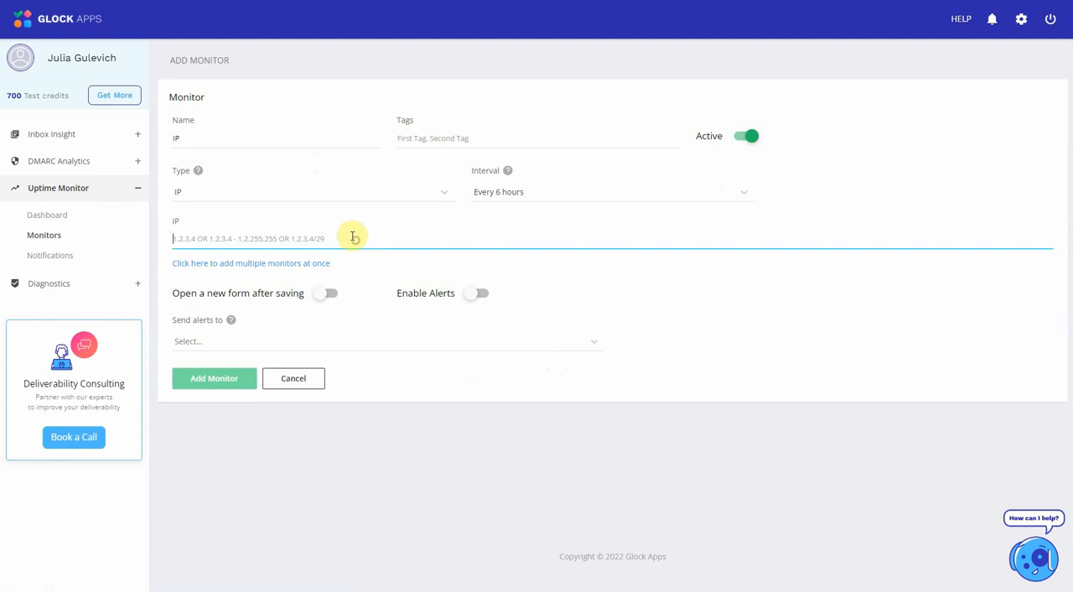
text(209.85.208.177)
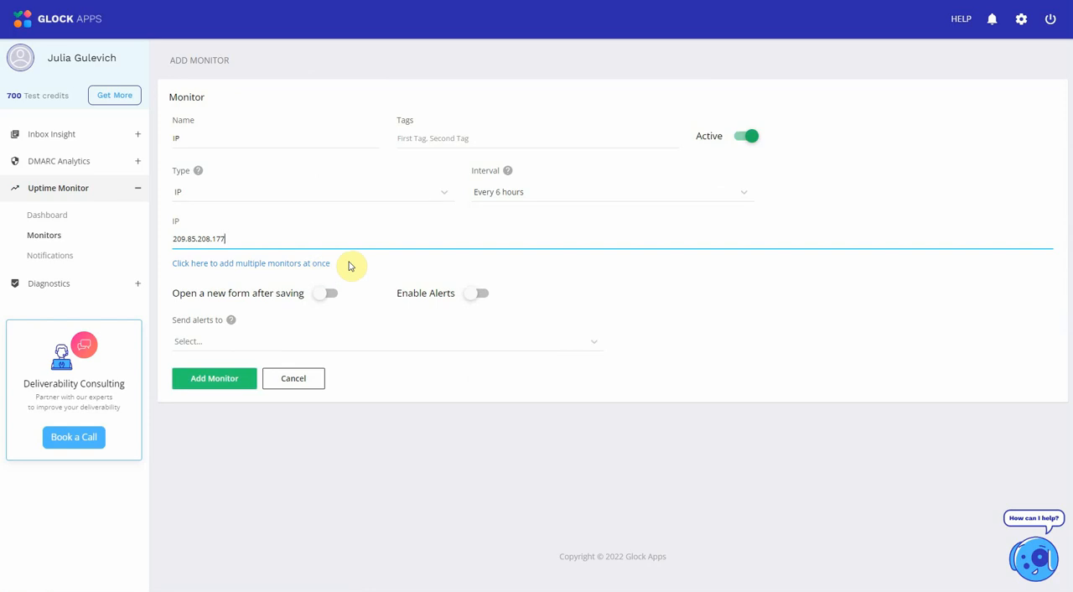
click(480, 294)
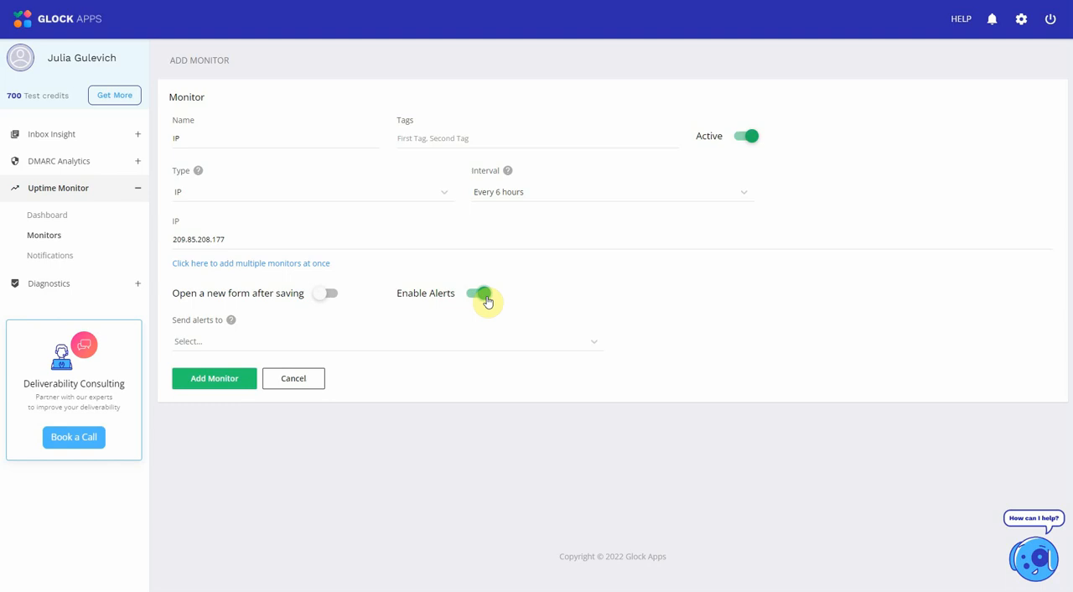
click(256, 345)
click(251, 367)
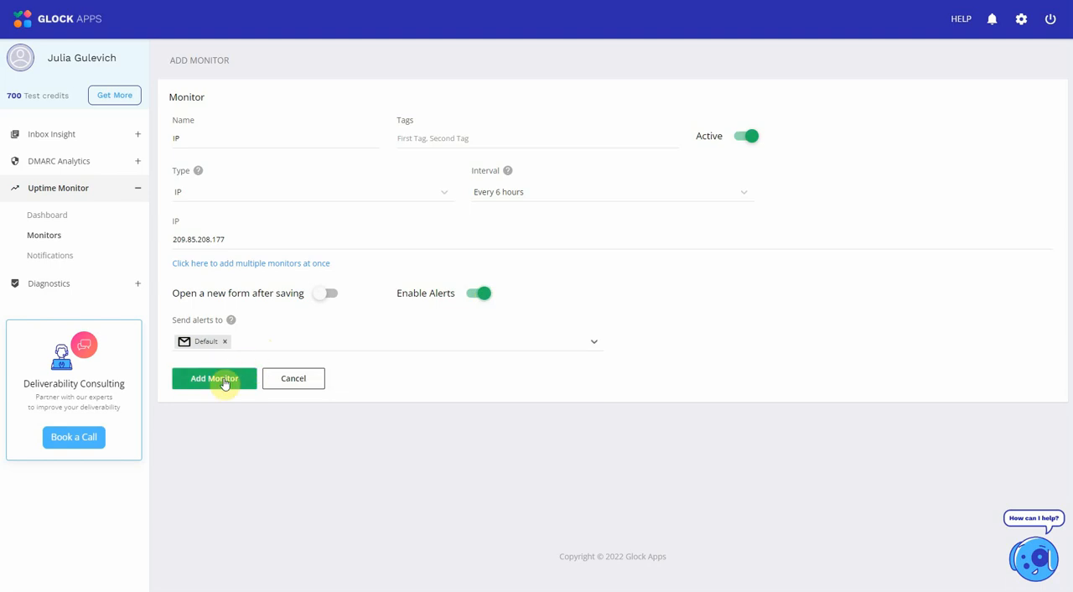
click(225, 381)
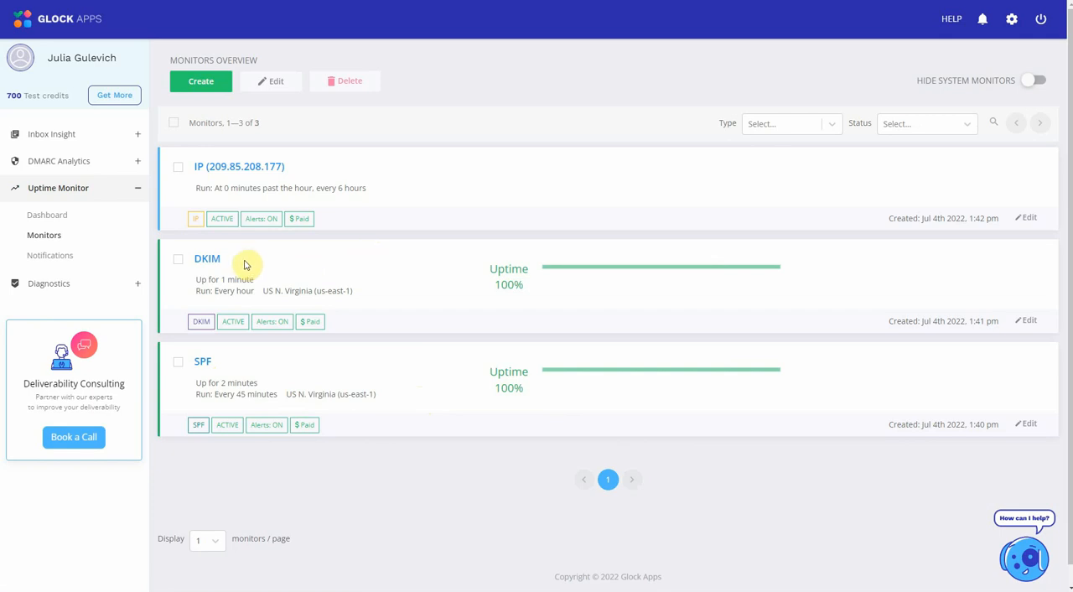
- Open the DKIM monitor's details and examine its uptime statistics and the last record for selector s1
click(215, 265)
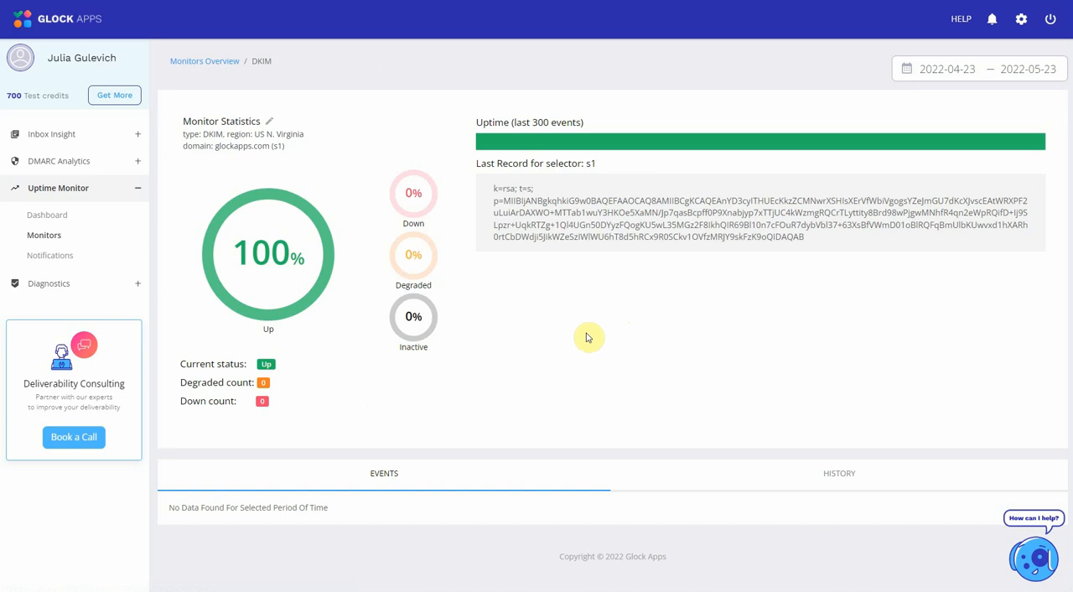
drag(807, 239, 493, 187)
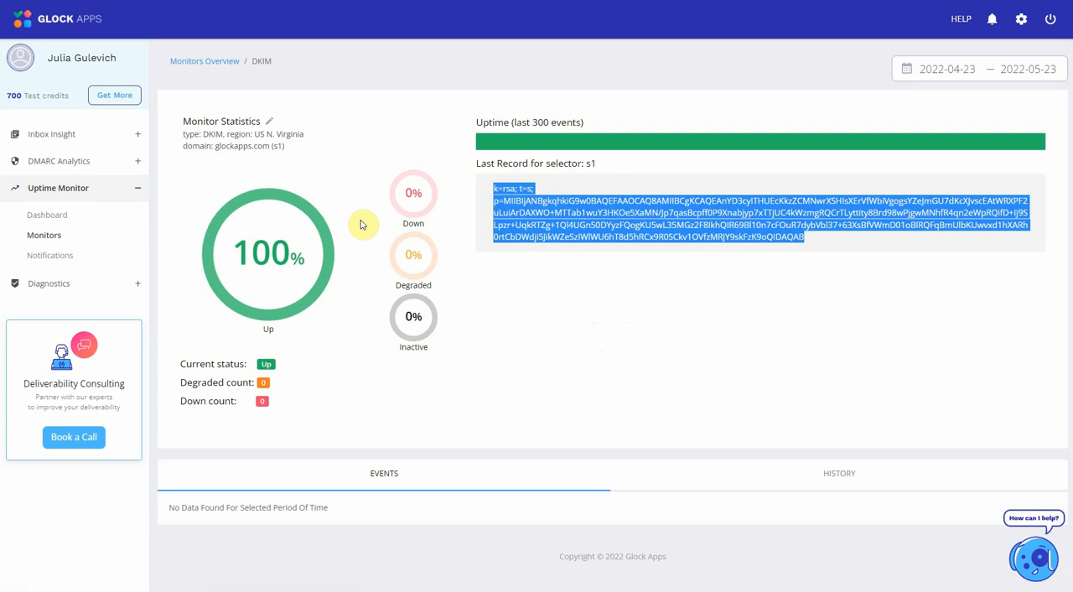
click(558, 225)
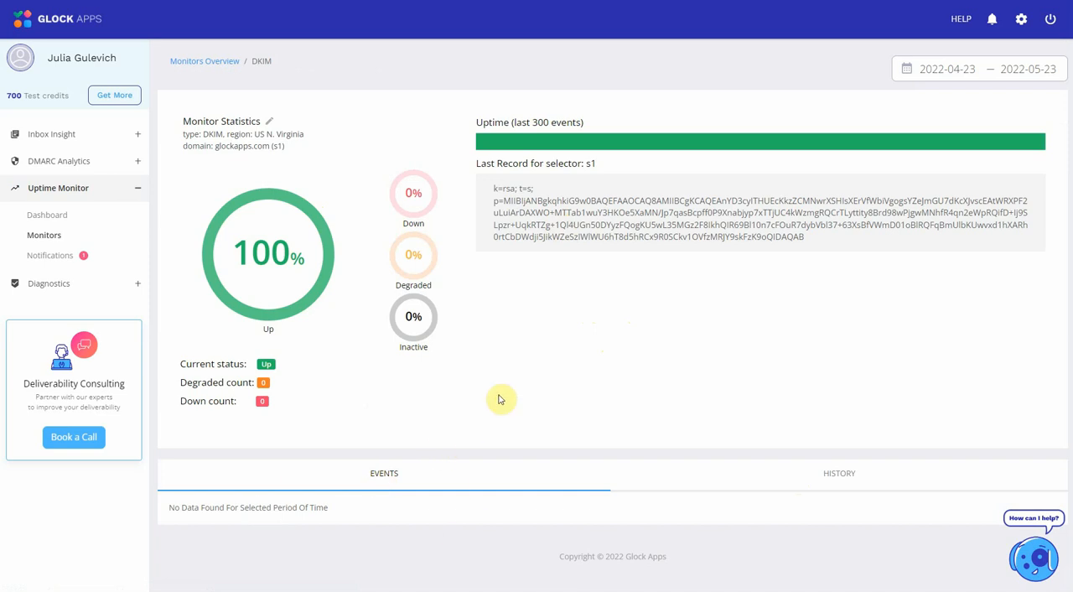
- Return to the monitors overview and open the IP monitor's details to examine its blacklist listings
click(46, 236)
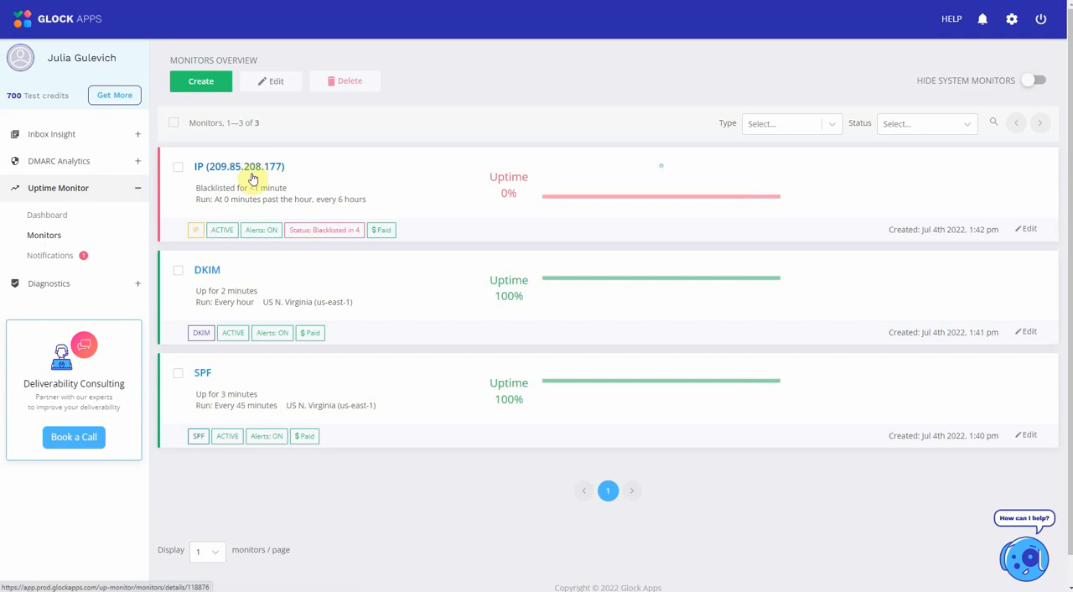
click(250, 166)
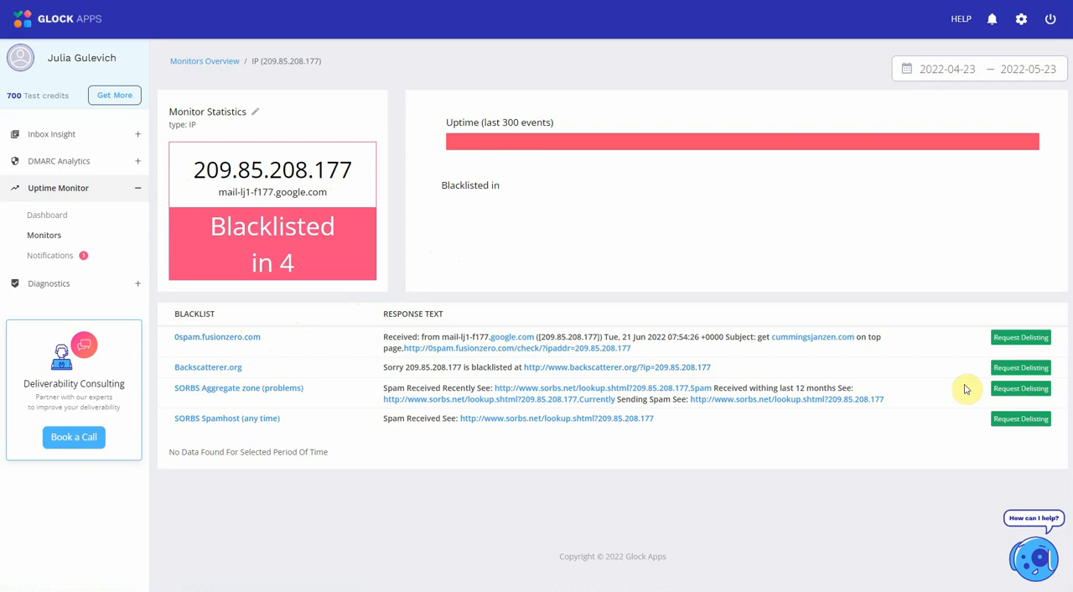
- From the Uptime Monitor dashboard, list the blacklisted IP monitors and open the details of the 209.85.208.177 monitor
click(51, 217)
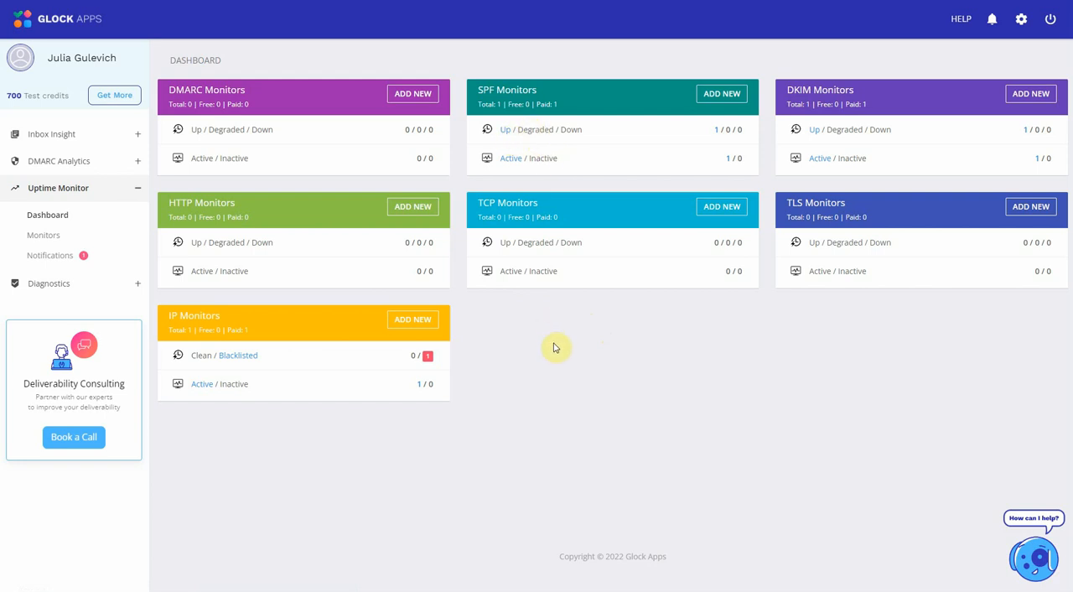
click(240, 357)
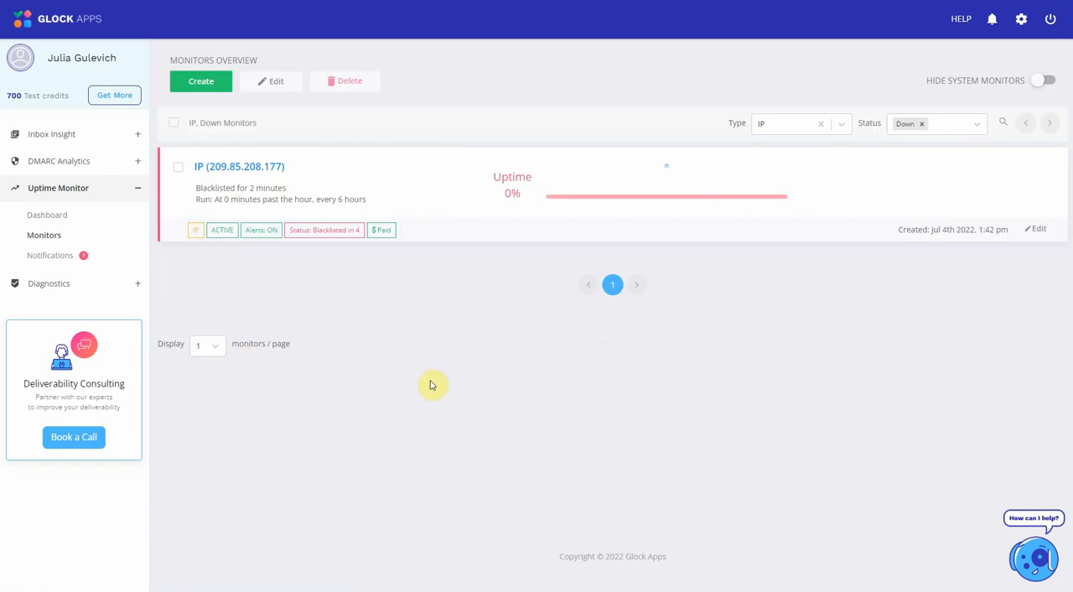
click(221, 165)
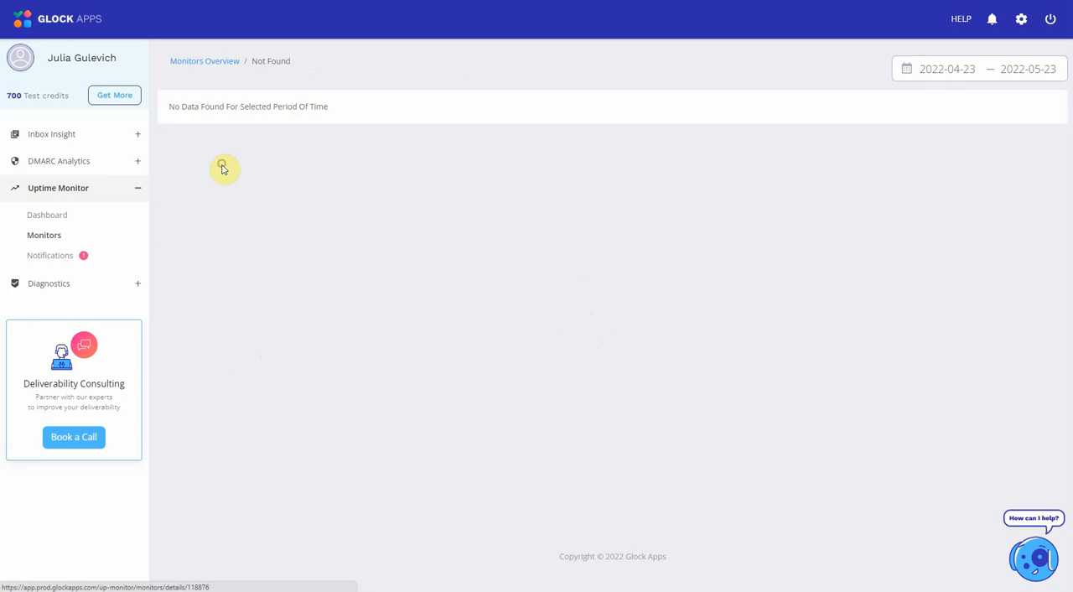